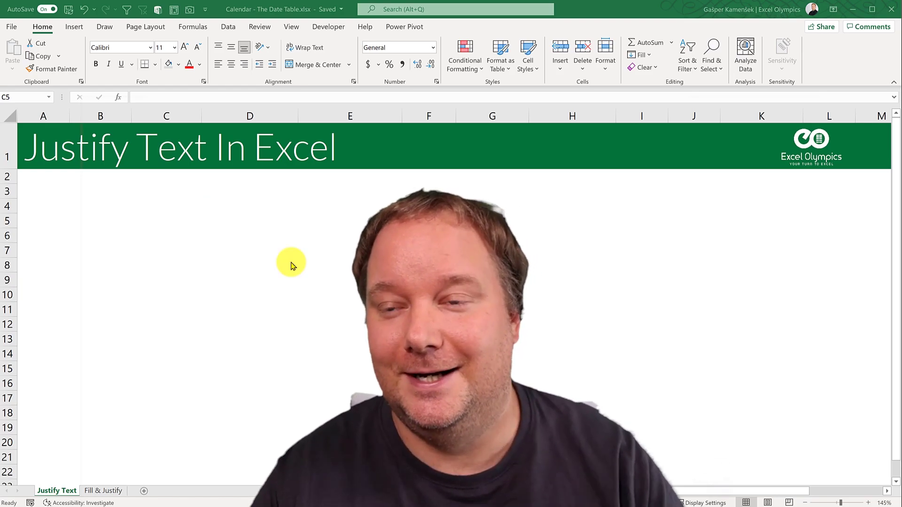
Select cell C5 on the Justify Text sheet
{"action": "left_click", "coordinate": [88, 167]}
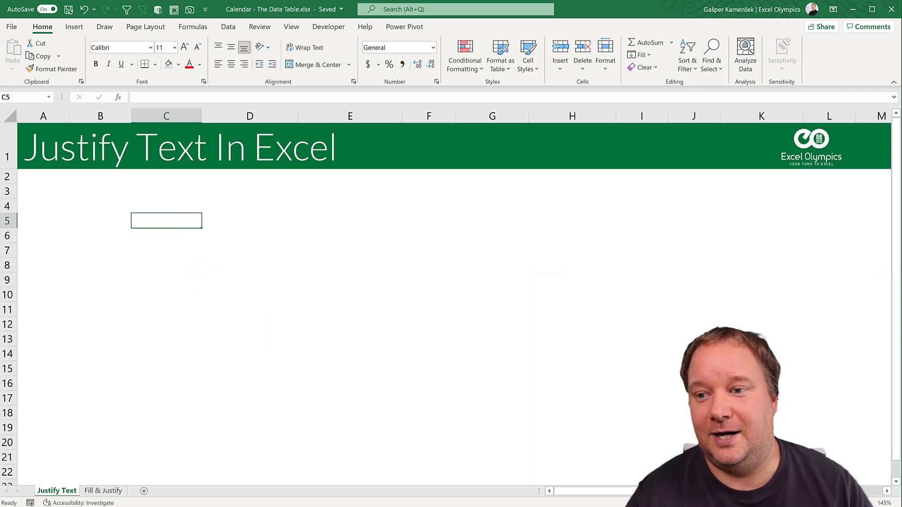
Switch to the blank Word window, Document1
{"action": "left_click", "coordinate": [379, 292]}
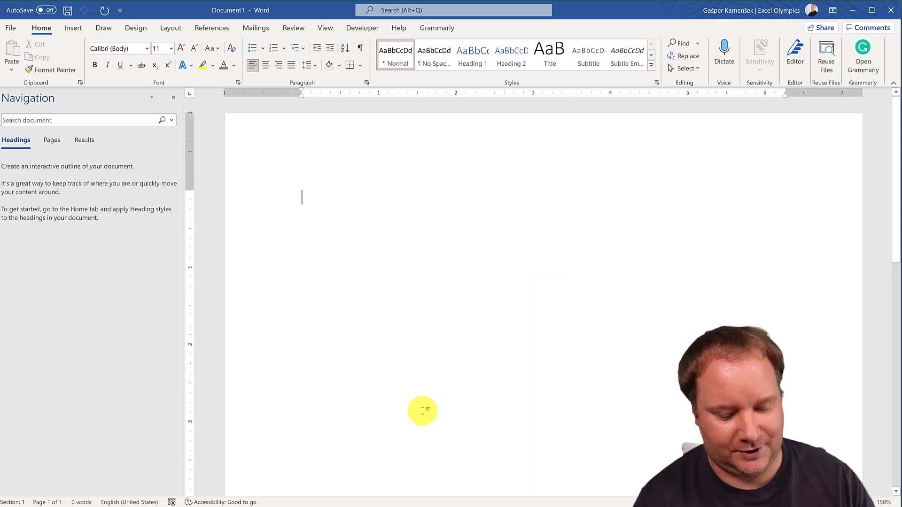
Generate three dummy paragraphs (478 words) with =rand(3,10) and return to the page top
{"action": "type", "text": "rand(3"}
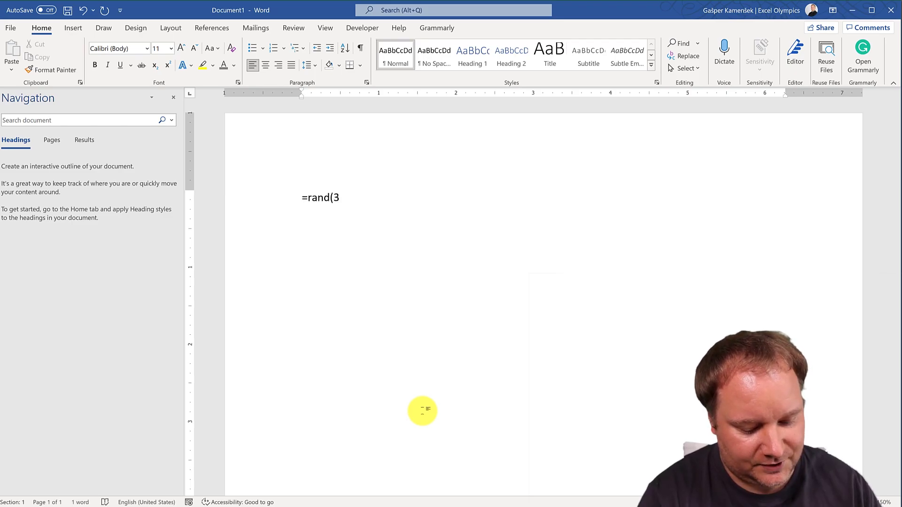
{"action": "type", "text": ",10"}
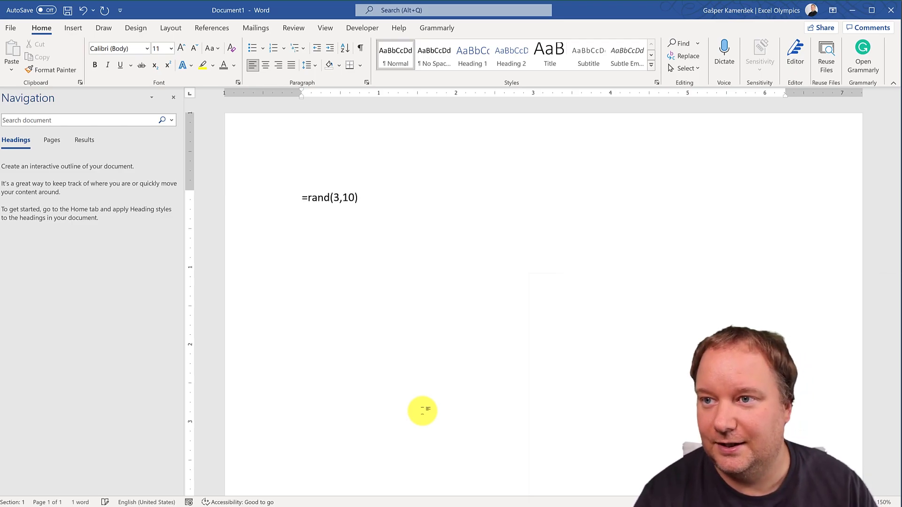
{"action": "key", "text": "Return"}
{"action": "scroll", "coordinate": [489, 292], "scroll_direction": "up", "scroll_amount": 3}
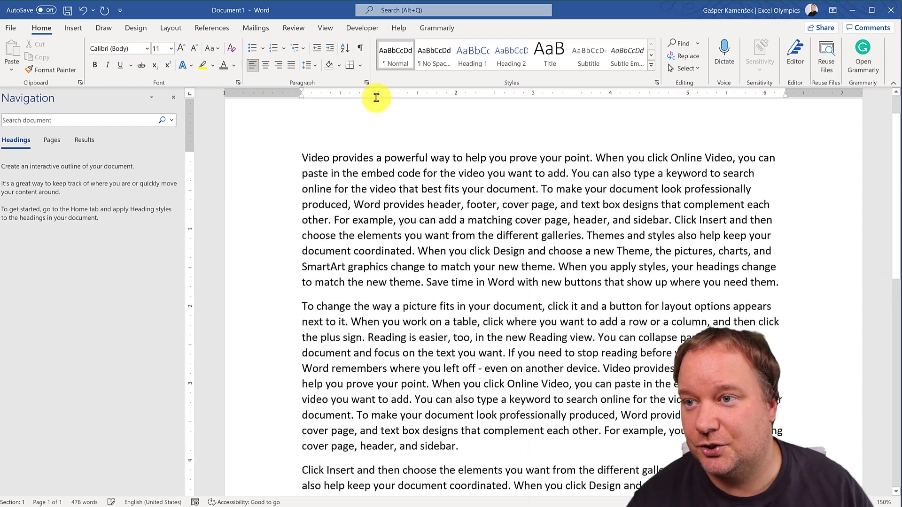
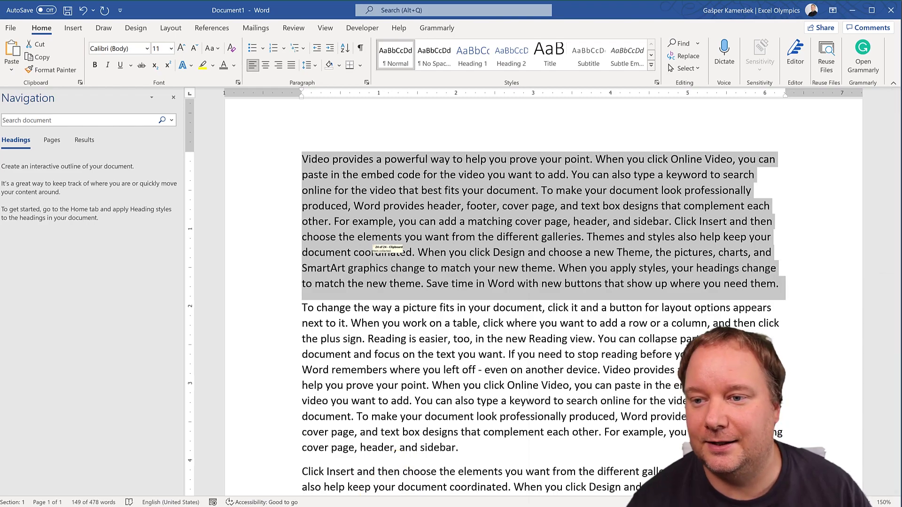
Paste the copied Word paragraph into cell C5 of the Excel Justify Text sheet
{"action": "key", "text": "alt+Tab"}
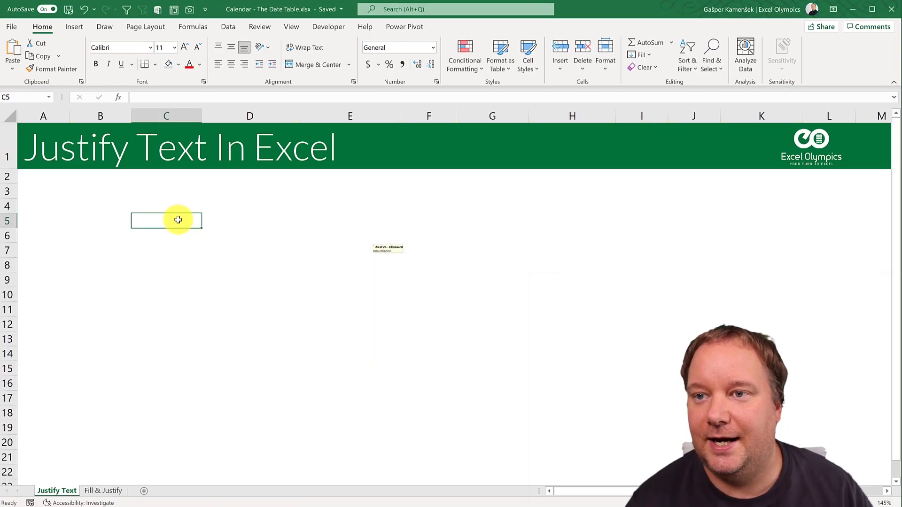
{"action": "key", "text": "ctrl+v"}
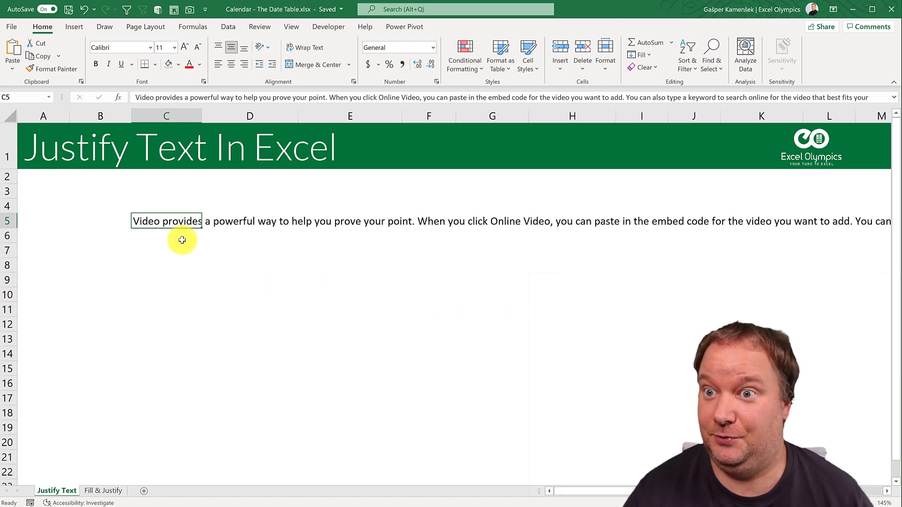
Merge and centre C5:H14, then wrap the paragraph text inside the merged block
{"action": "left_click_drag", "start_coordinate": [173, 223], "coordinate": [532, 358]}
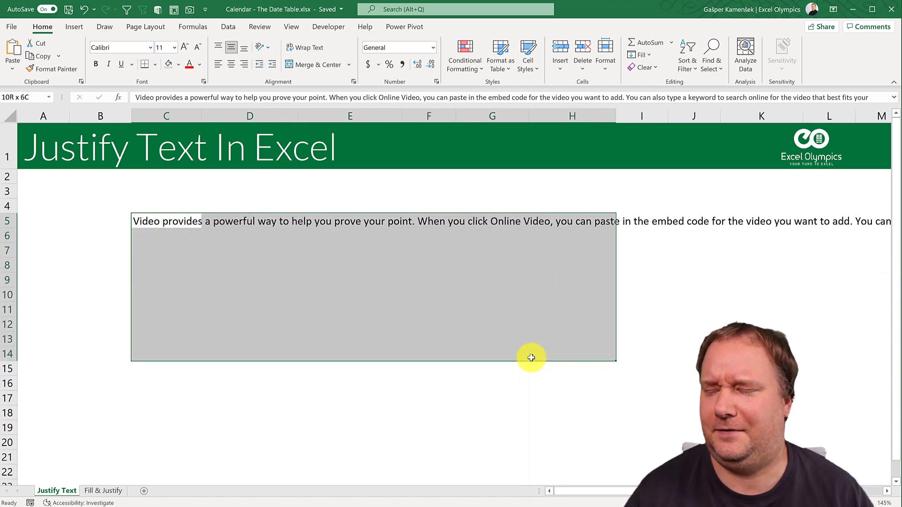
{"action": "left_click", "coordinate": [313, 65]}
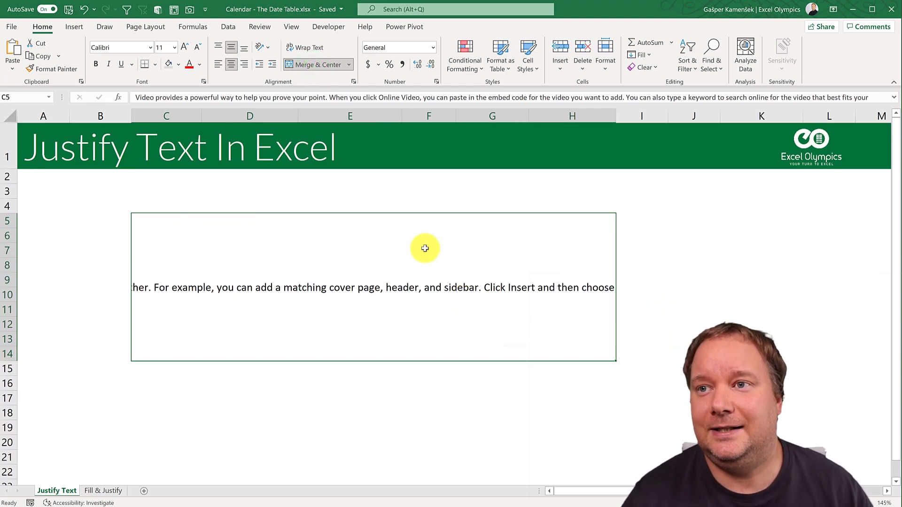
{"action": "left_click", "coordinate": [308, 47]}
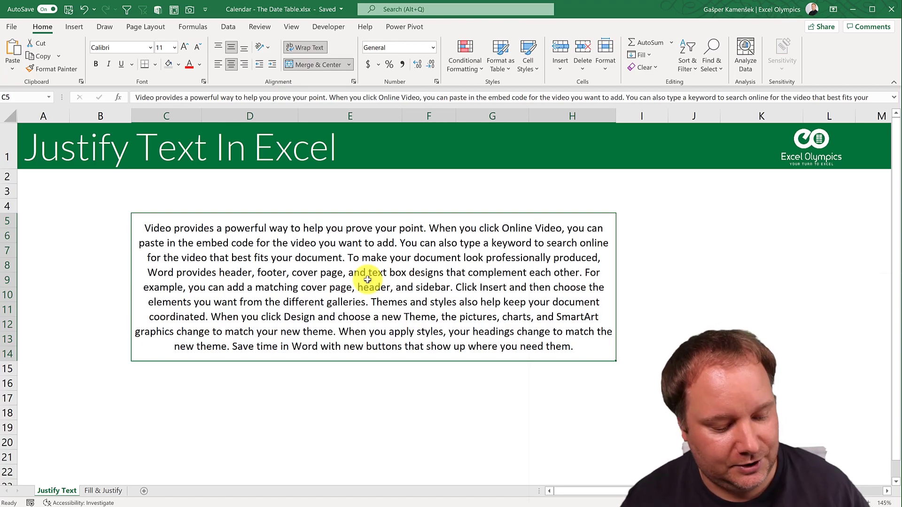
Set the merged paragraph's horizontal alignment to Justify in Format Cells, then recheck it
{"action": "key", "text": "ctrl+1"}
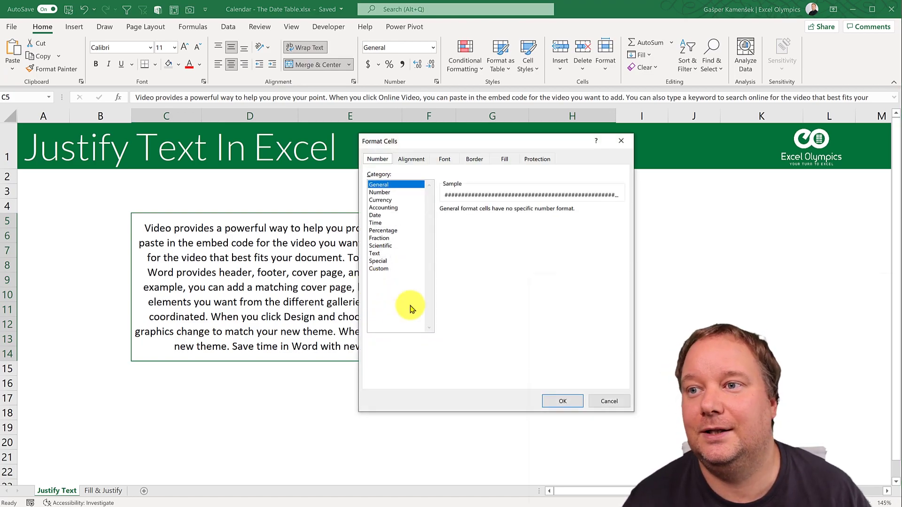
{"action": "left_click", "coordinate": [410, 159]}
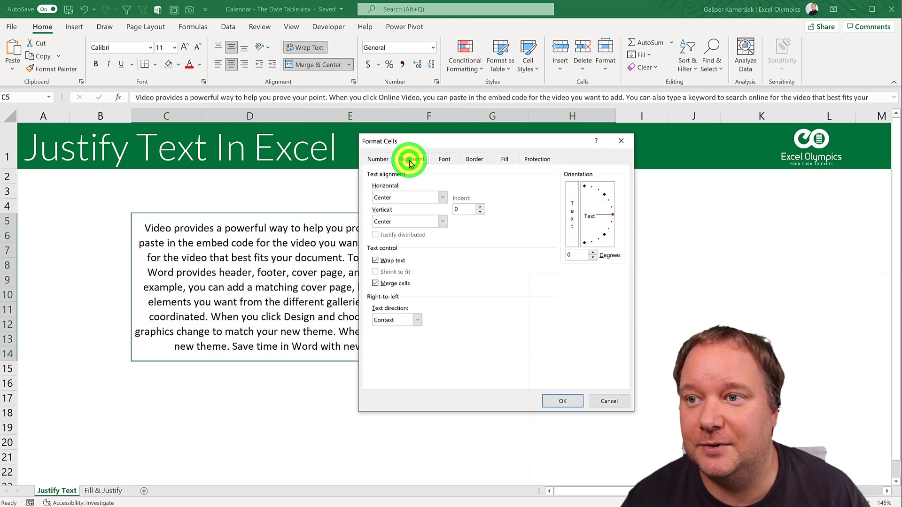
{"action": "left_click", "coordinate": [442, 197]}
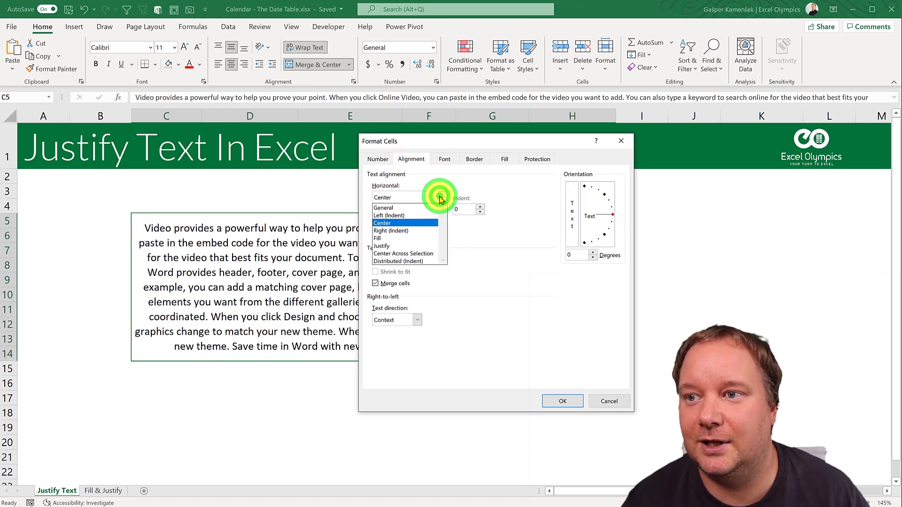
{"action": "left_click", "coordinate": [405, 246]}
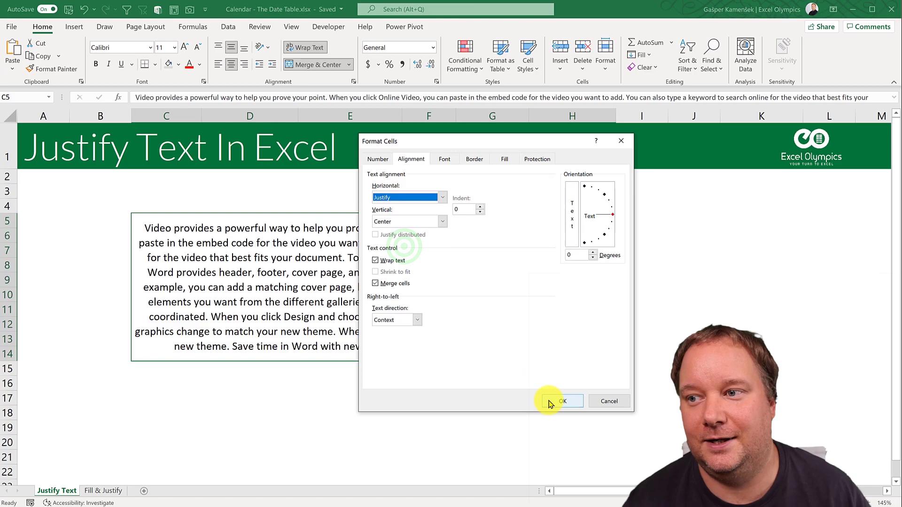
{"action": "left_click", "coordinate": [549, 401]}
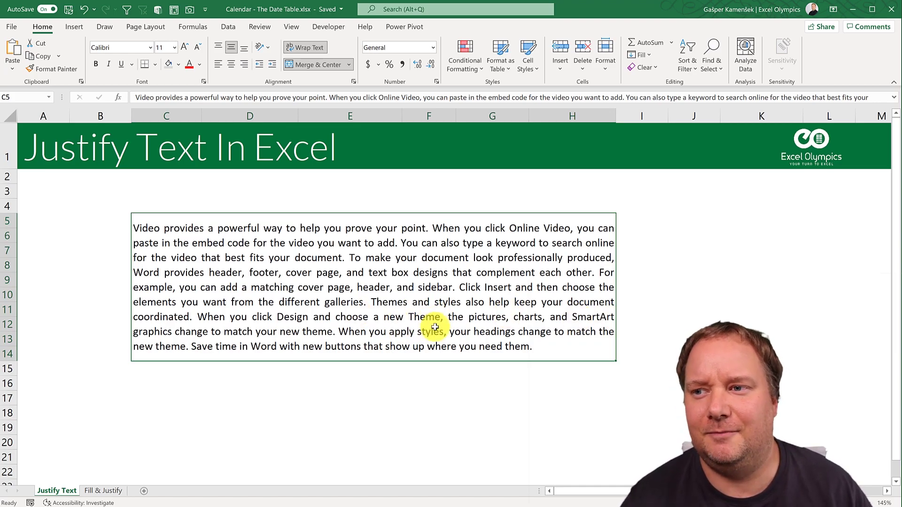
{"action": "key", "text": "ctrl+1"}
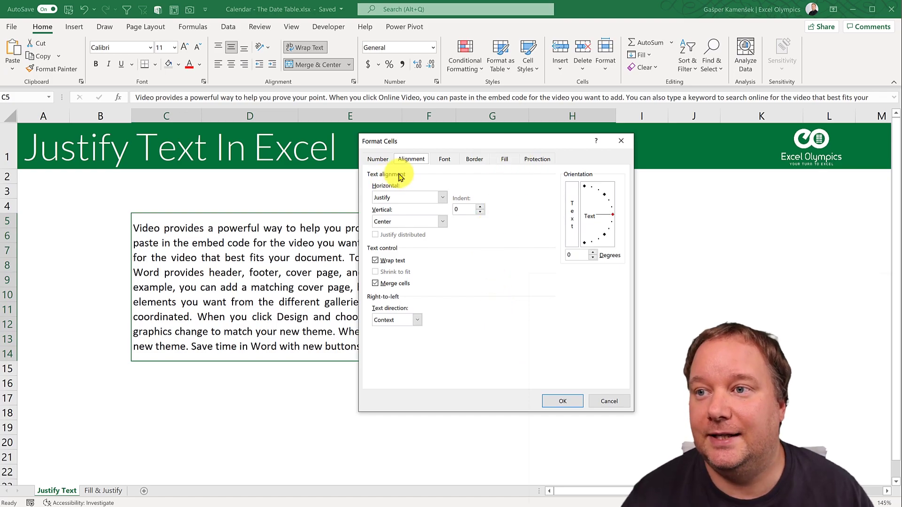
Add the Justify command from All Commands to the Quick Access Toolbar
{"action": "left_click", "coordinate": [606, 400]}
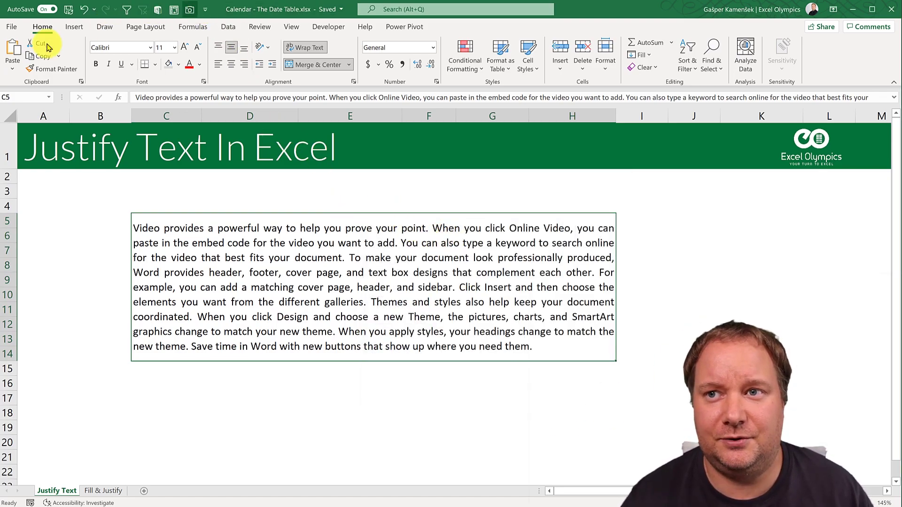
{"action": "left_click", "coordinate": [205, 10]}
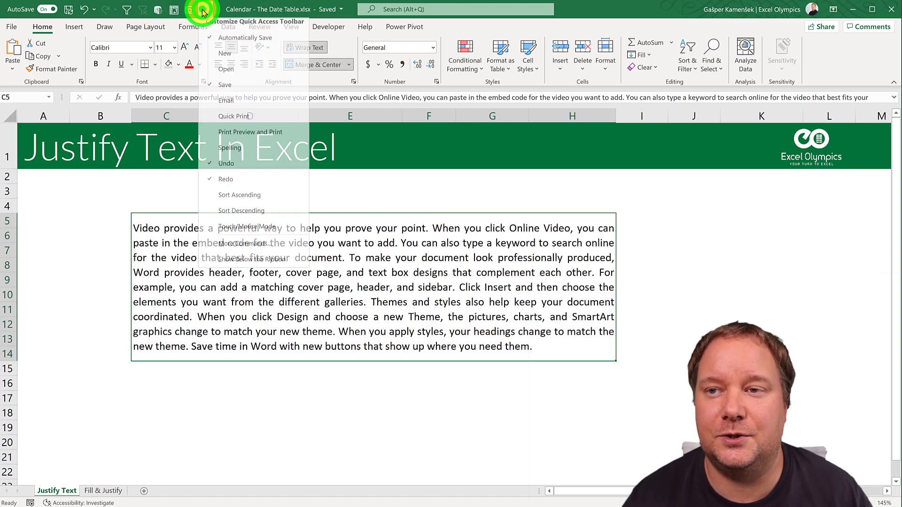
{"action": "left_click", "coordinate": [244, 249]}
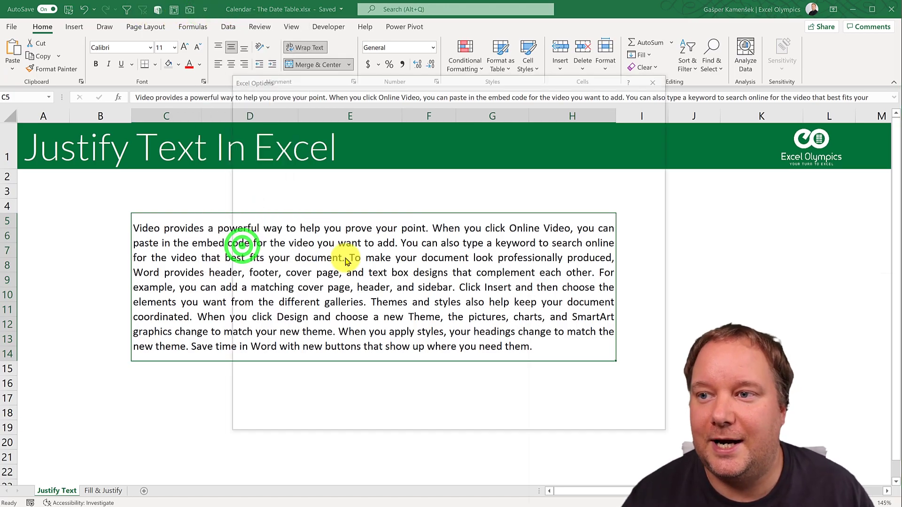
{"action": "left_click", "coordinate": [351, 135]}
{"action": "left_click", "coordinate": [353, 161]}
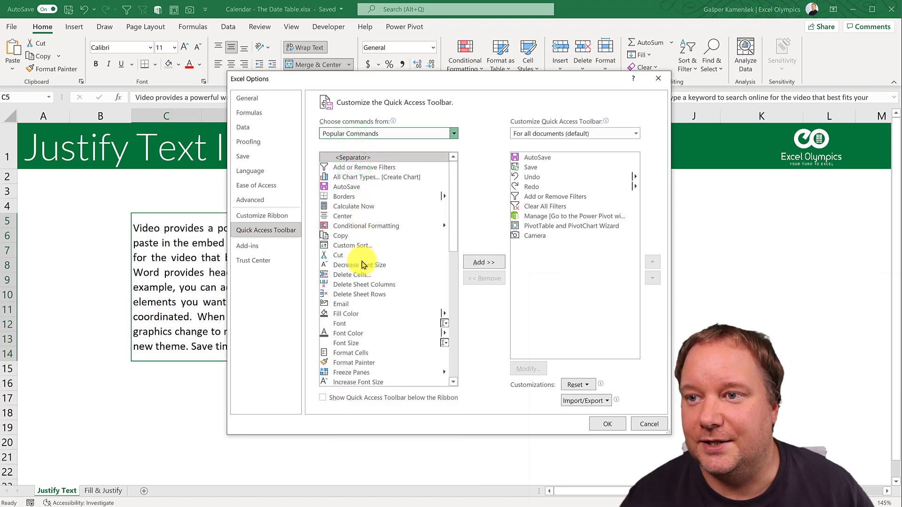
{"action": "left_click", "coordinate": [359, 254]}
{"action": "scroll", "coordinate": [364, 263], "scroll_direction": "down", "scroll_amount": 20}
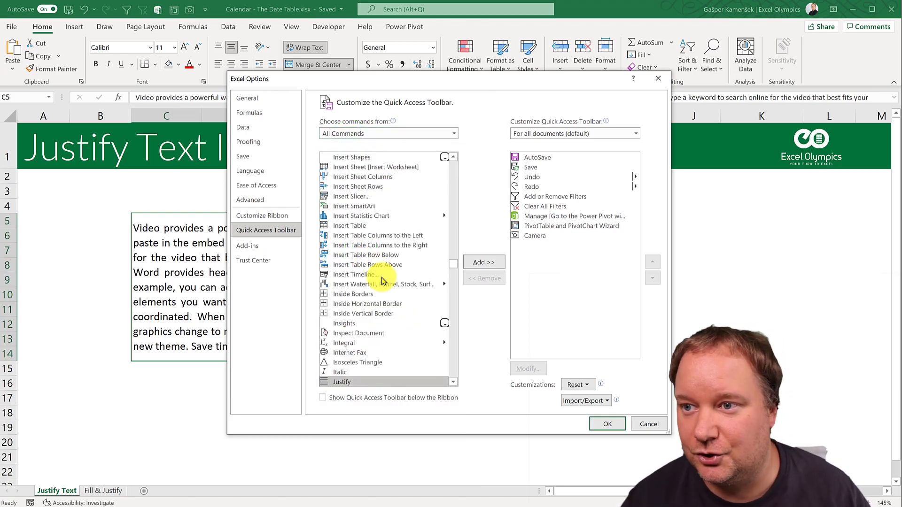
{"action": "left_click", "coordinate": [332, 359]}
{"action": "left_click", "coordinate": [484, 262]}
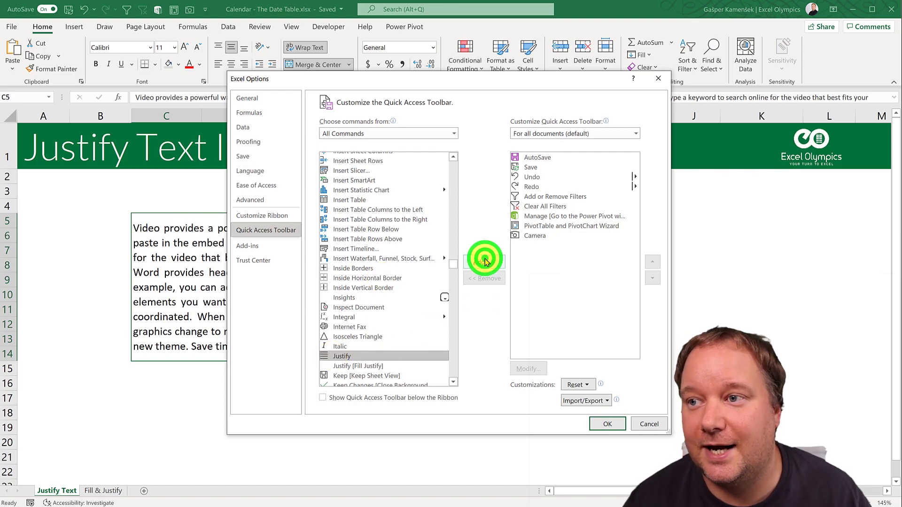
{"action": "left_click", "coordinate": [609, 424]}
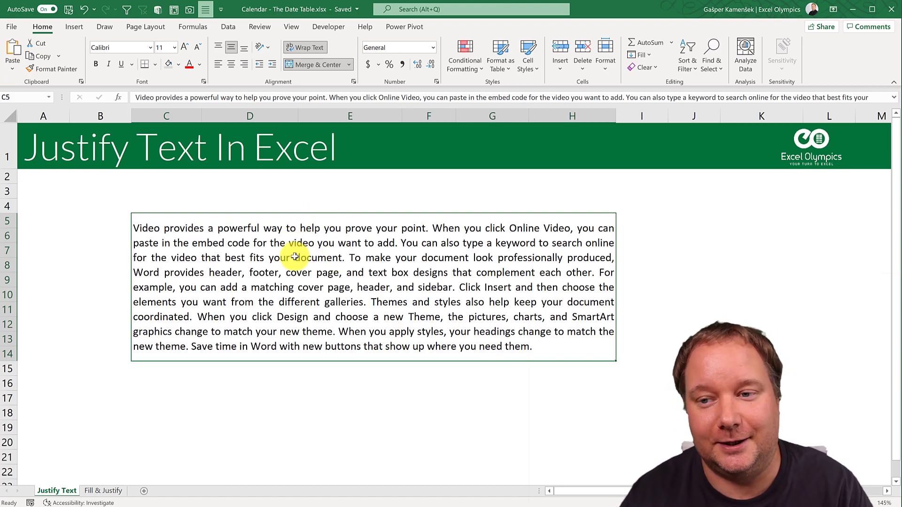
{"action": "left_click", "coordinate": [115, 492]}
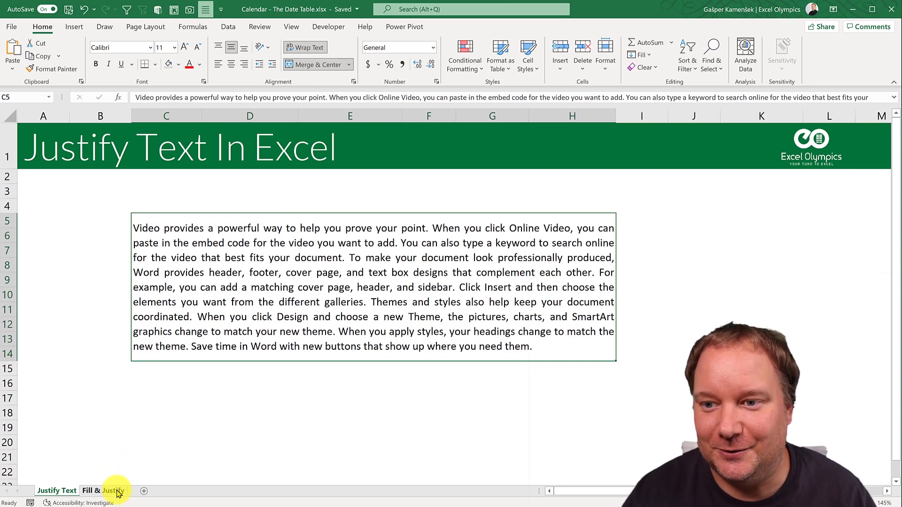
{"action": "left_click", "coordinate": [109, 491]}
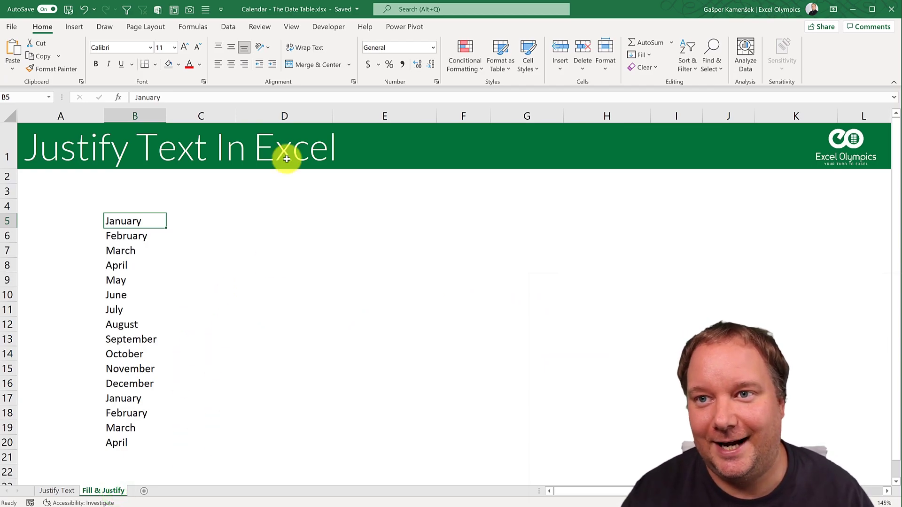
{"action": "left_click", "coordinate": [41, 26]}
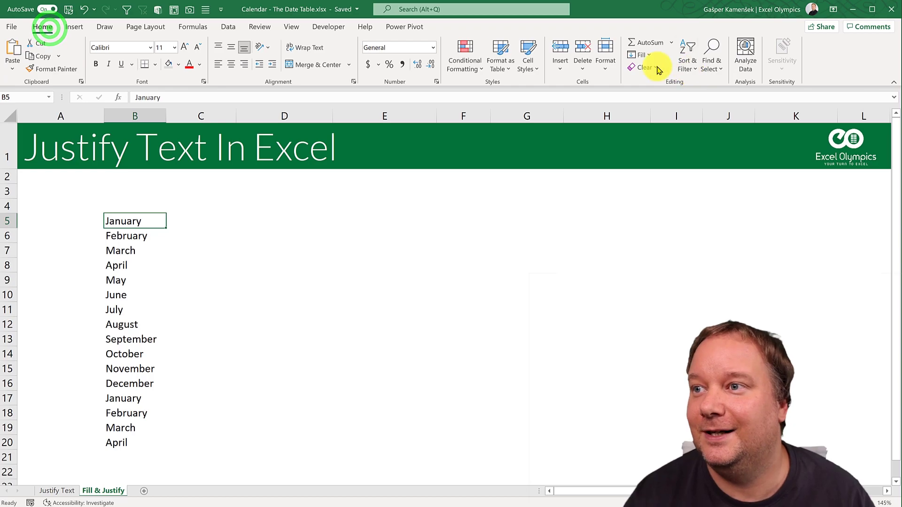
{"action": "left_click", "coordinate": [642, 55]}
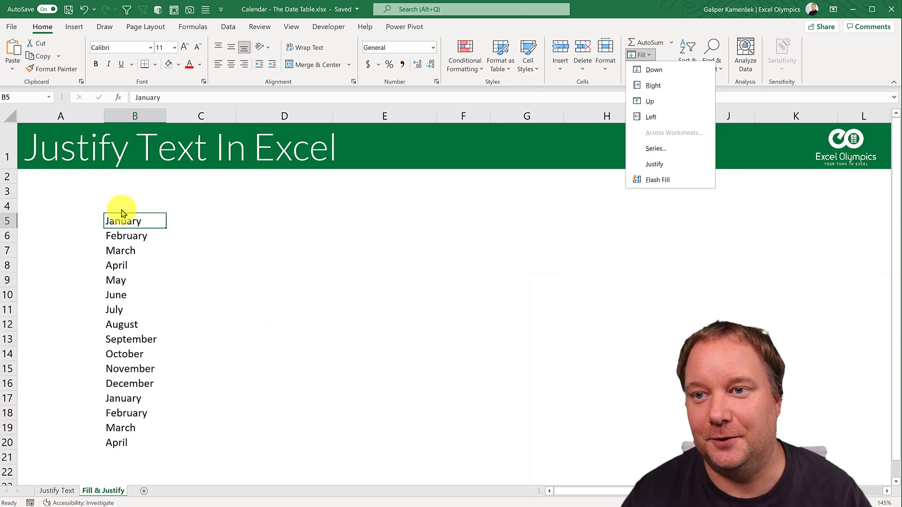
{"action": "left_click", "coordinate": [155, 219]}
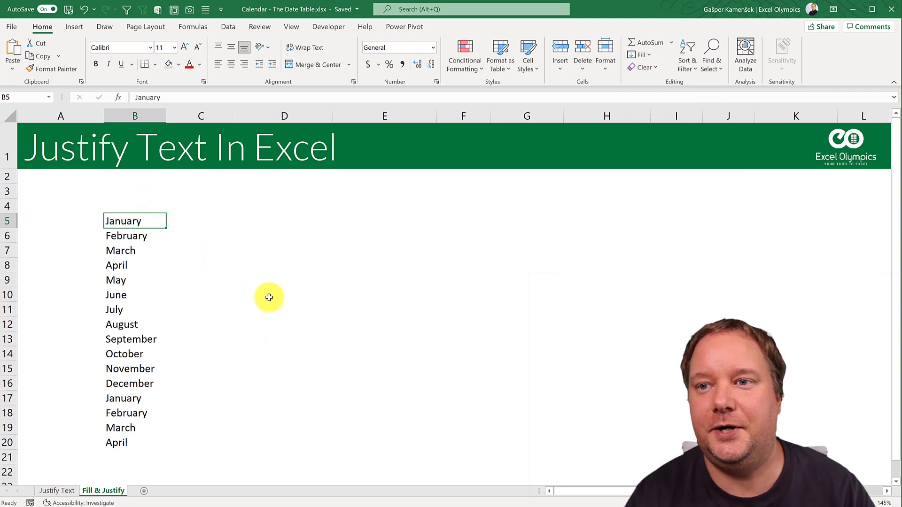
{"action": "key", "text": "Down"}
{"action": "key", "text": "Down"}
{"action": "key", "text": "Down"}
{"action": "key", "text": "Down"}
{"action": "key", "text": "Down"}
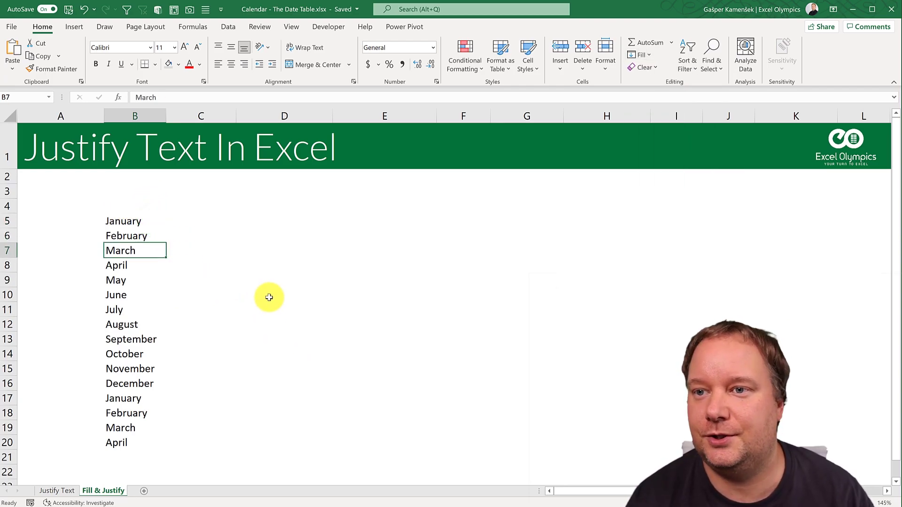
{"action": "key", "text": "Down"}
{"action": "key", "text": "Down"}
{"action": "key", "text": "Down"}
{"action": "key", "text": "Down"}
{"action": "key", "text": "Down"}
{"action": "key", "text": "Down"}
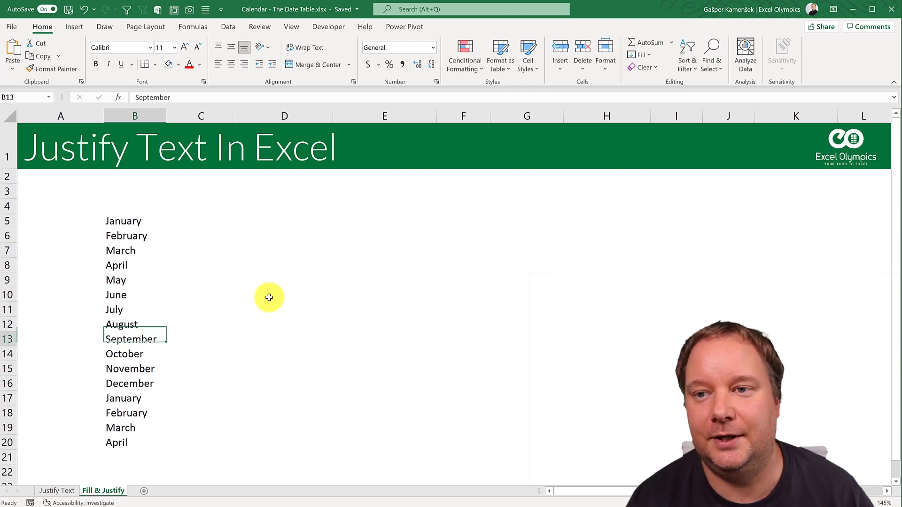
{"action": "key", "text": "Down"}
{"action": "key", "text": "Down"}
{"action": "key", "text": "Down"}
{"action": "key", "text": "Down"}
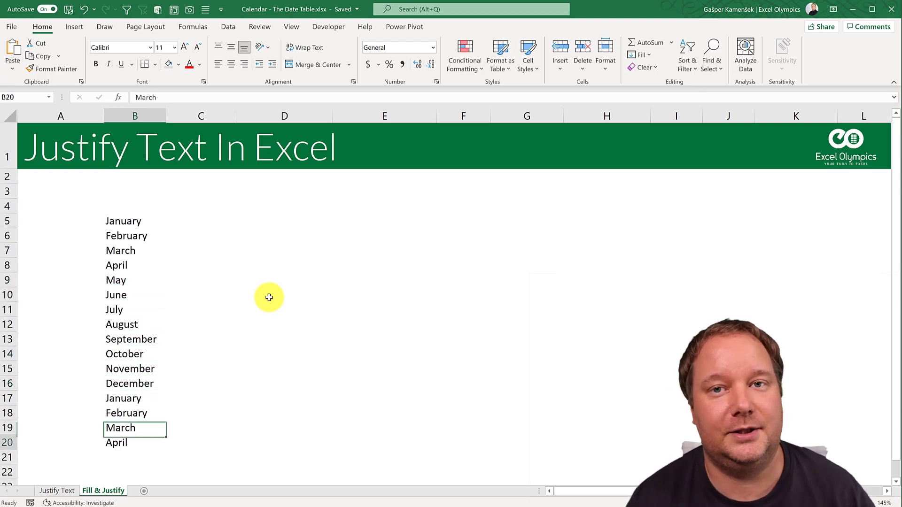
{"action": "key", "text": "Up"}
{"action": "key", "text": "Up"}
{"action": "key", "text": "Up"}
{"action": "key", "text": "Up"}
{"action": "key", "text": "Up"}
{"action": "key", "text": "Up"}
{"action": "key", "text": "Up"}
{"action": "key", "text": "Up"}
{"action": "key", "text": "Up"}
{"action": "key", "text": "Up"}
{"action": "key", "text": "Up"}
{"action": "key", "text": "Up"}
{"action": "key", "text": "Up"}
{"action": "key", "text": "Up"}
{"action": "key", "text": "Up"}
{"action": "key", "text": "Up"}
{"action": "key", "text": "Down"}
{"action": "key", "text": "Down"}
{"action": "key", "text": "Down"}
{"action": "key", "text": "Down"}
{"action": "key", "text": "Down"}
{"action": "key", "text": "Down"}
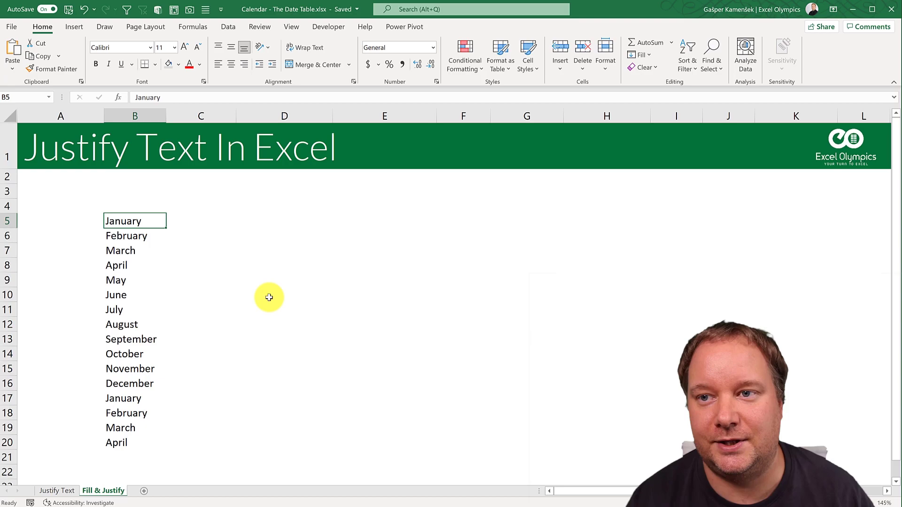
{"action": "key", "text": "Down"}
{"action": "key", "text": "Down"}
{"action": "key", "text": "Down"}
{"action": "key", "text": "Down"}
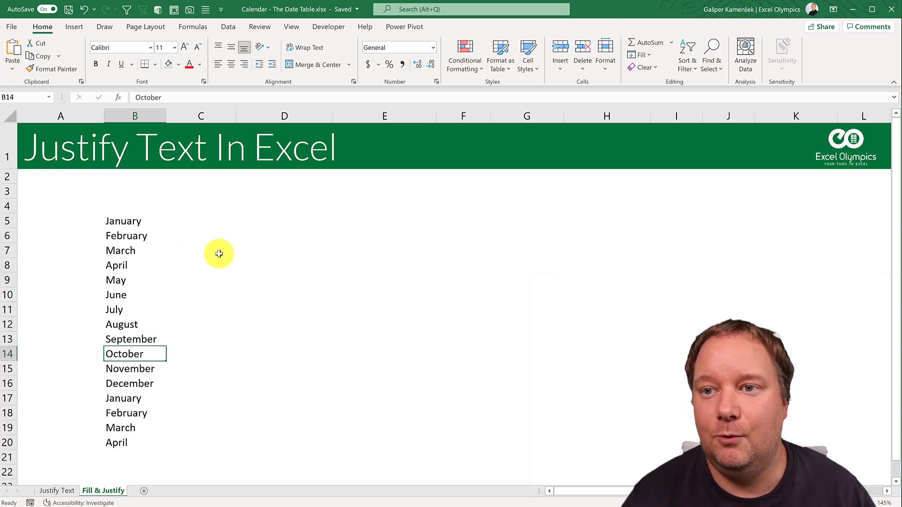
{"action": "left_click", "coordinate": [118, 222]}
Fill > Justify over B5:D20 to join the month list into three lines in B5:B7
{"action": "left_click_drag", "start_coordinate": [117, 222], "coordinate": [271, 444]}
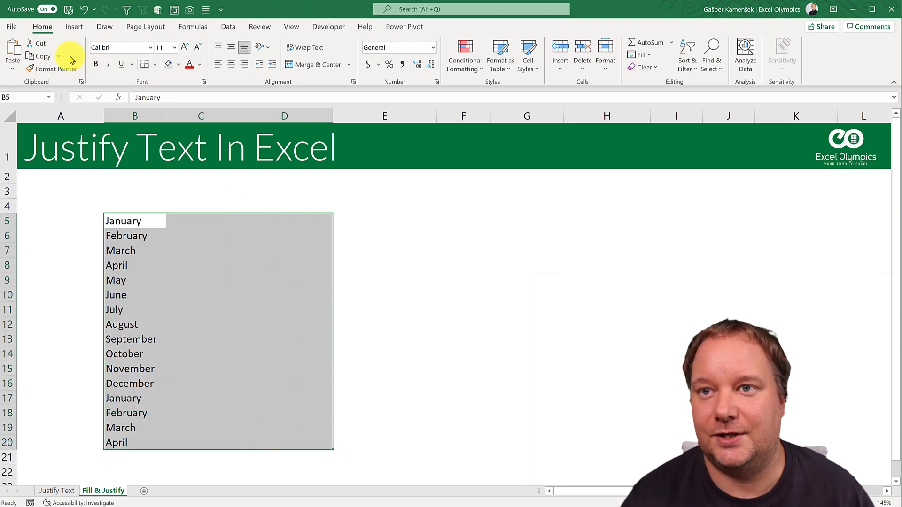
{"action": "left_click", "coordinate": [53, 31]}
{"action": "left_click", "coordinate": [649, 56]}
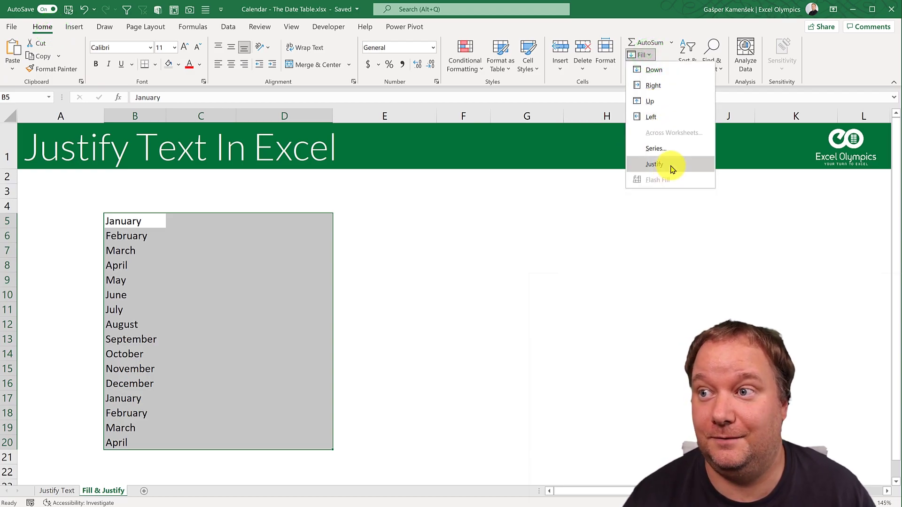
{"action": "left_click", "coordinate": [672, 166]}
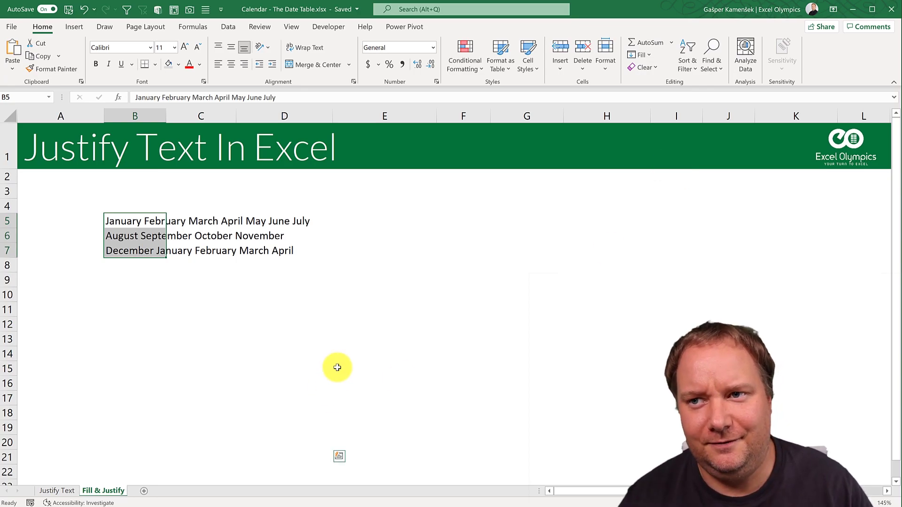
{"action": "left_click_drag", "start_coordinate": [121, 220], "coordinate": [298, 246]}
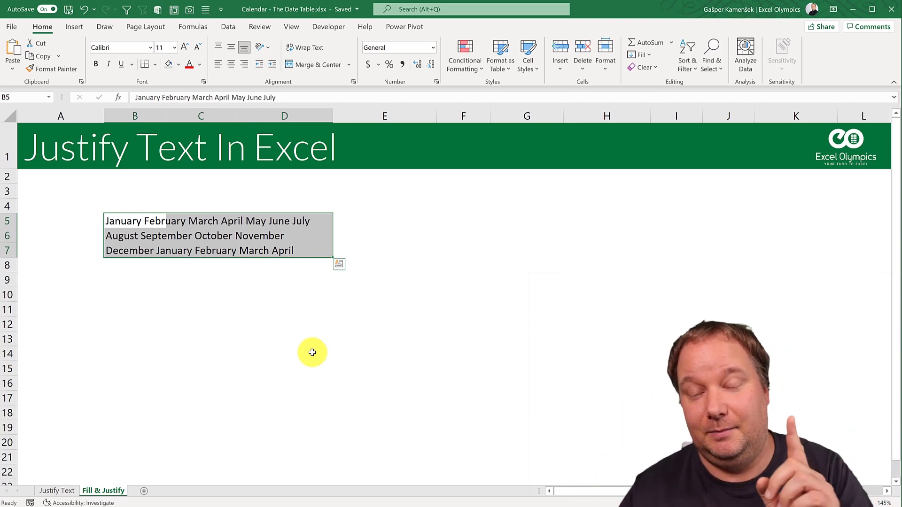
{"action": "left_click", "coordinate": [168, 282]}
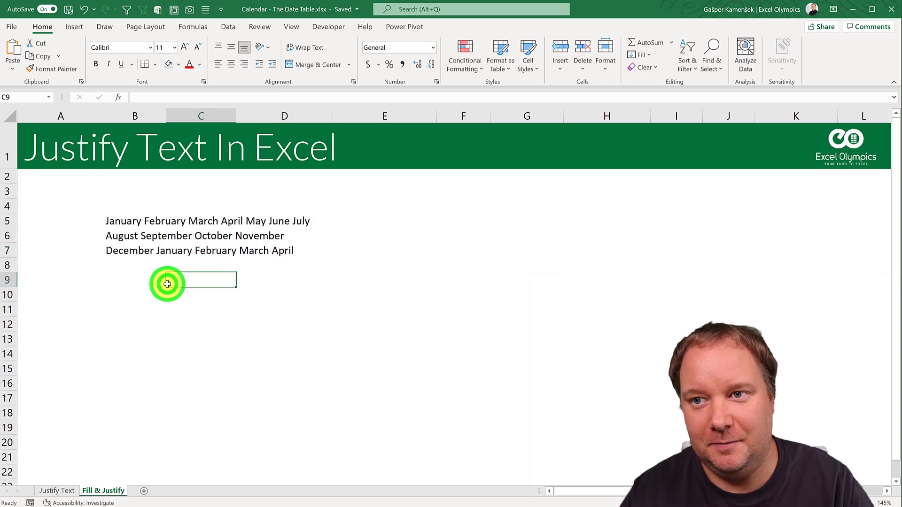
{"action": "left_click", "coordinate": [124, 221]}
{"action": "left_click", "coordinate": [121, 236]}
{"action": "left_click", "coordinate": [121, 250]}
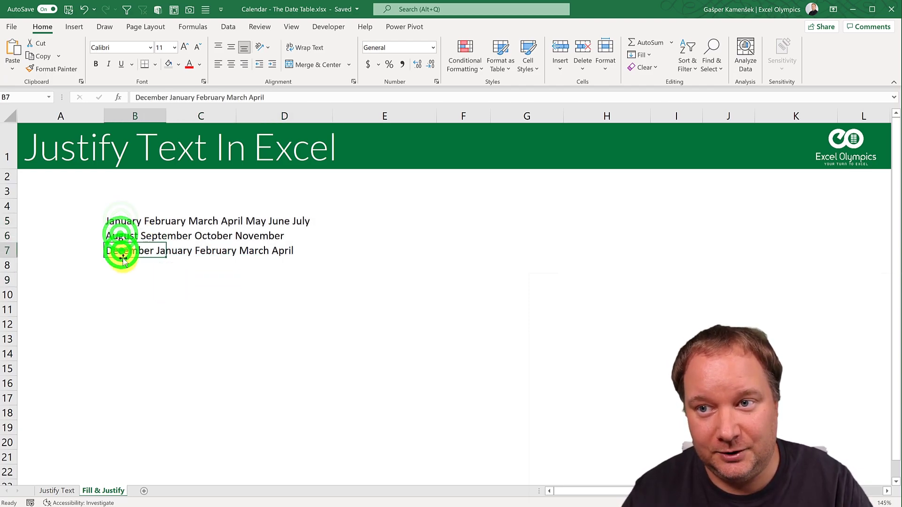
{"action": "left_click", "coordinate": [125, 272]}
{"action": "left_click", "coordinate": [124, 294]}
{"action": "left_click", "coordinate": [125, 308]}
{"action": "left_click", "coordinate": [137, 339]}
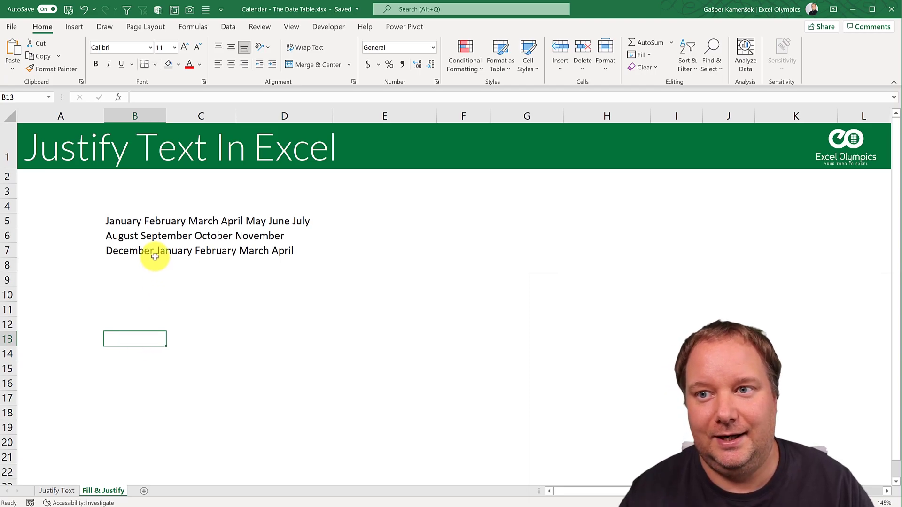
{"action": "left_click", "coordinate": [130, 223]}
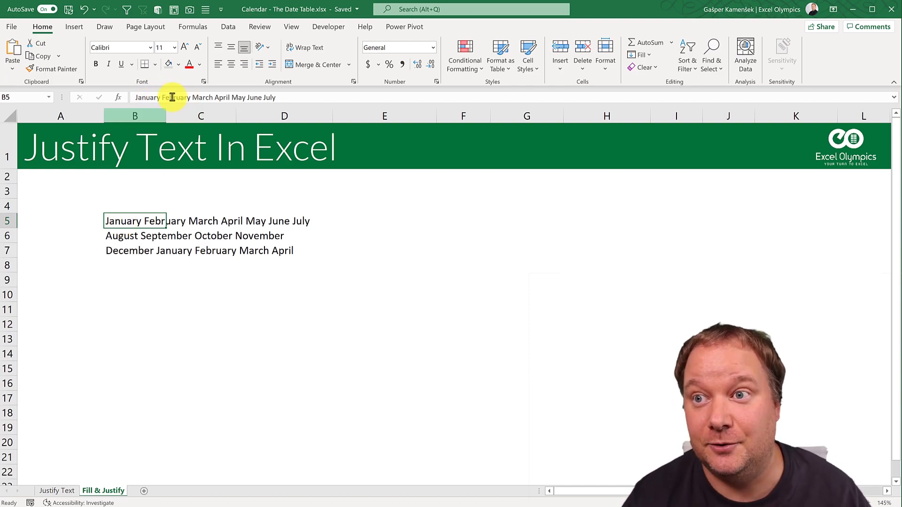
Fill > Justify over B5:K8 to merge the three month lines into one line in B5
{"action": "left_click", "coordinate": [119, 221]}
{"action": "left_click_drag", "start_coordinate": [119, 221], "coordinate": [775, 254]}
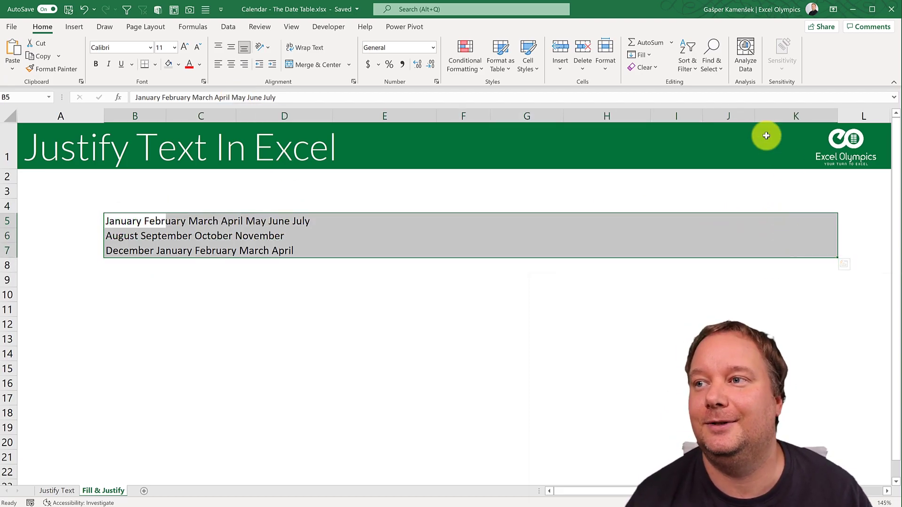
{"action": "left_click", "coordinate": [642, 55]}
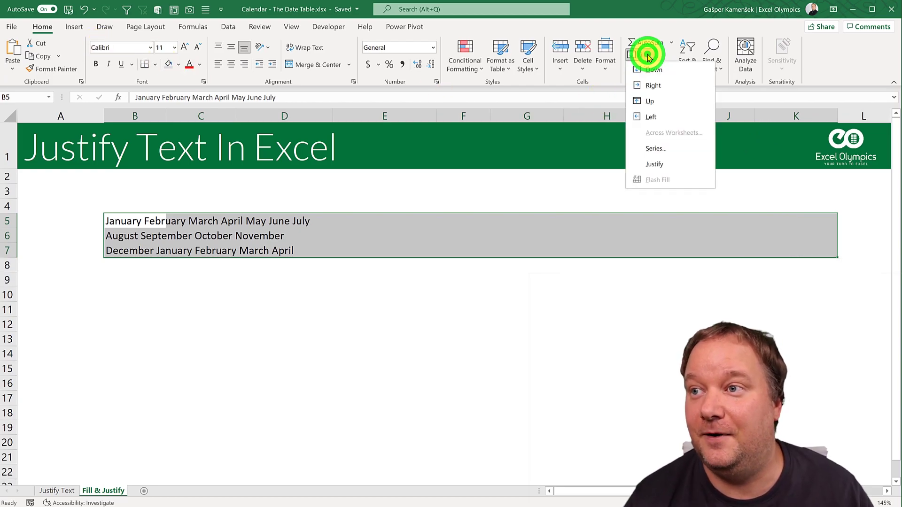
{"action": "left_click", "coordinate": [672, 165]}
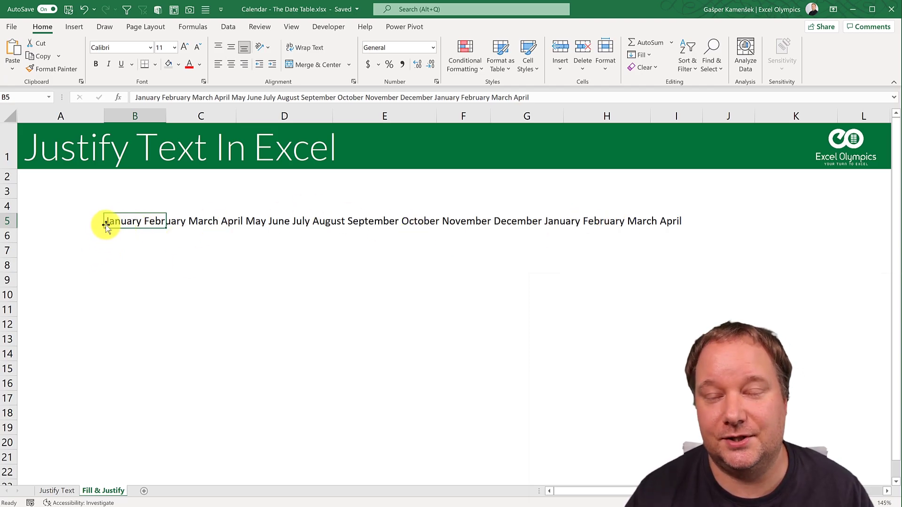
Fill > Justify over B5:B18 to split the month line down column B
{"action": "left_click_drag", "start_coordinate": [125, 219], "coordinate": [118, 418]}
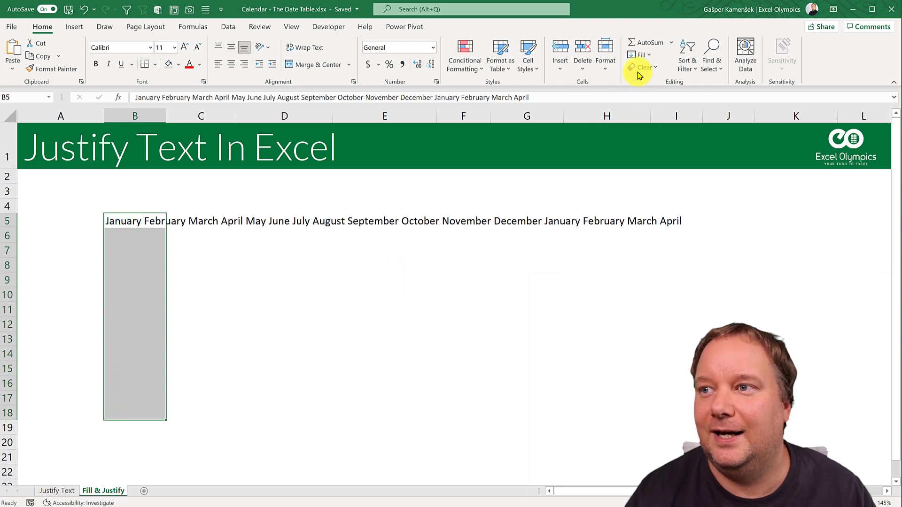
{"action": "left_click", "coordinate": [646, 55]}
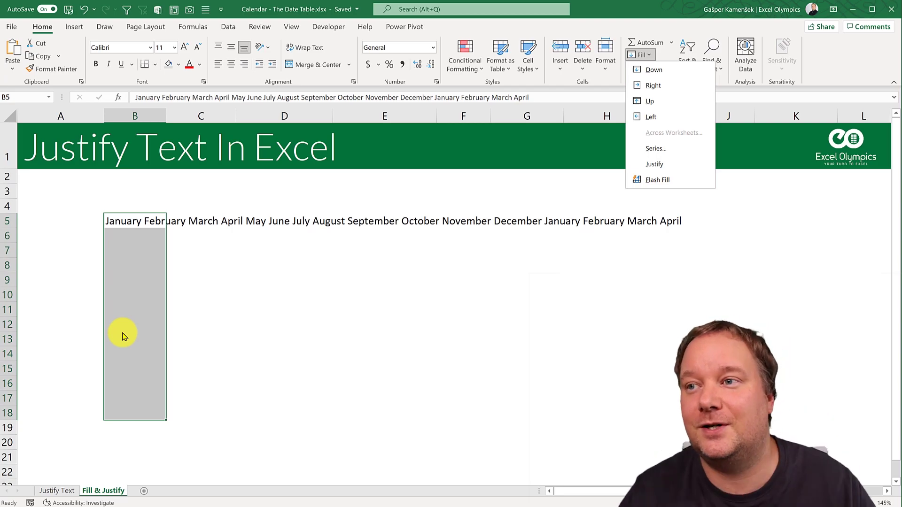
{"action": "left_click", "coordinate": [665, 168]}
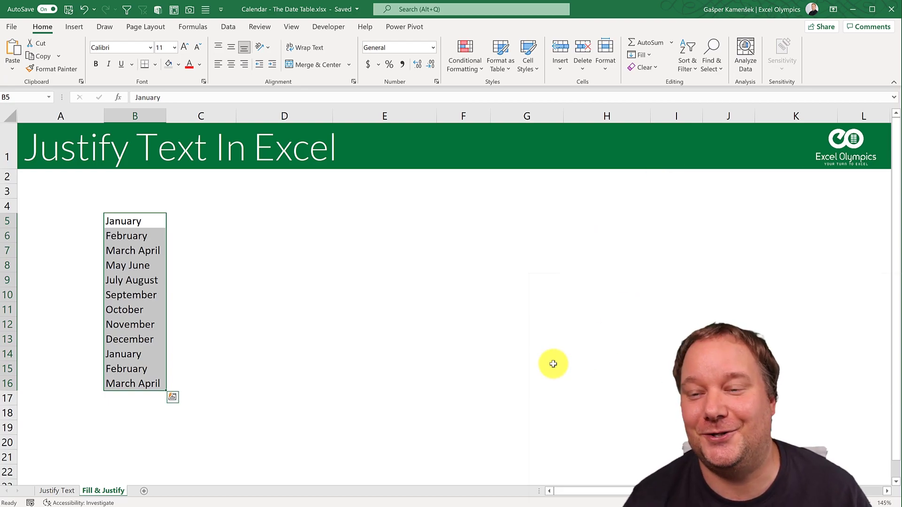
{"action": "left_click", "coordinate": [144, 251]}
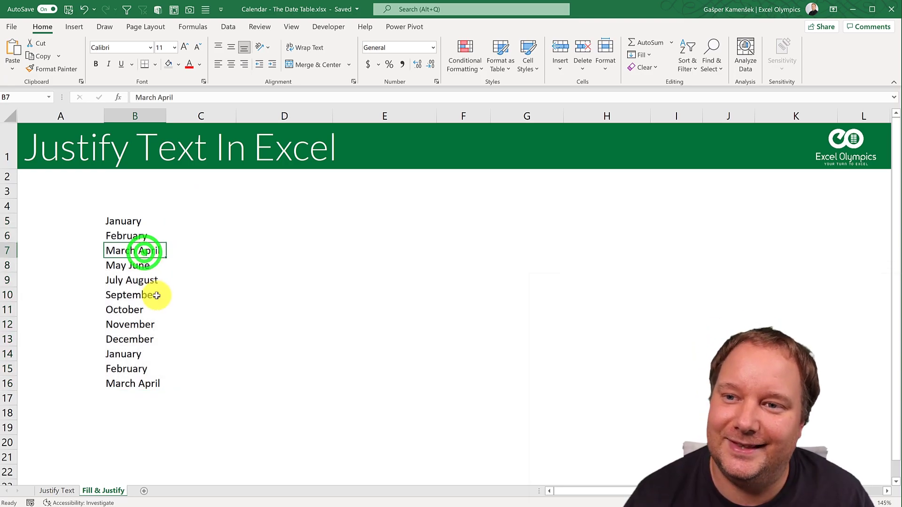
{"action": "left_click", "coordinate": [133, 385]}
Narrow column B and rerun Fill > Justify so the months re-split one or two per cell
{"action": "left_click_drag", "start_coordinate": [165, 116], "coordinate": [153, 116]}
{"action": "left_click_drag", "start_coordinate": [141, 224], "coordinate": [120, 465]}
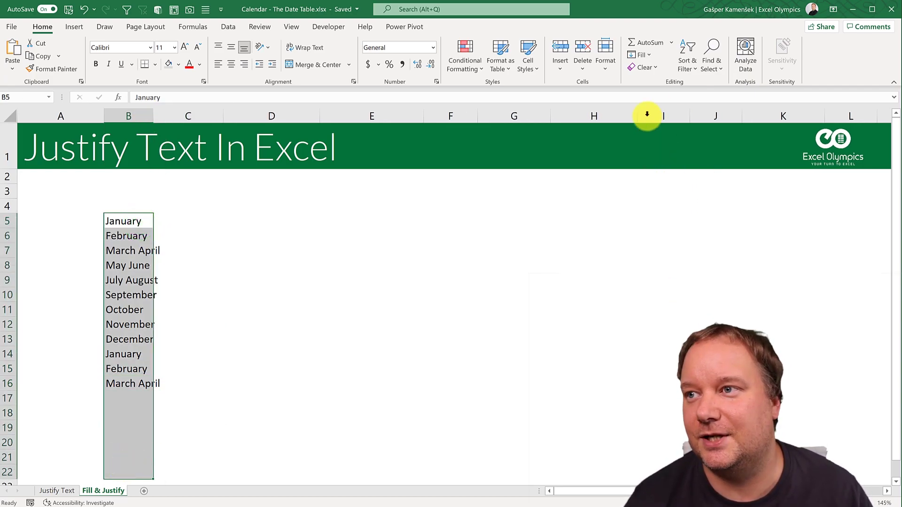
{"action": "left_click", "coordinate": [644, 55]}
{"action": "left_click", "coordinate": [661, 167]}
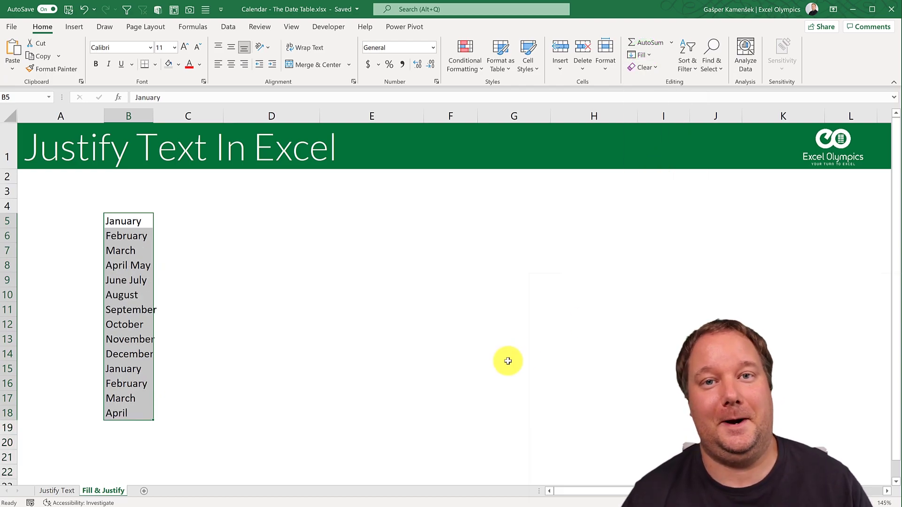
{"action": "left_click", "coordinate": [138, 217]}
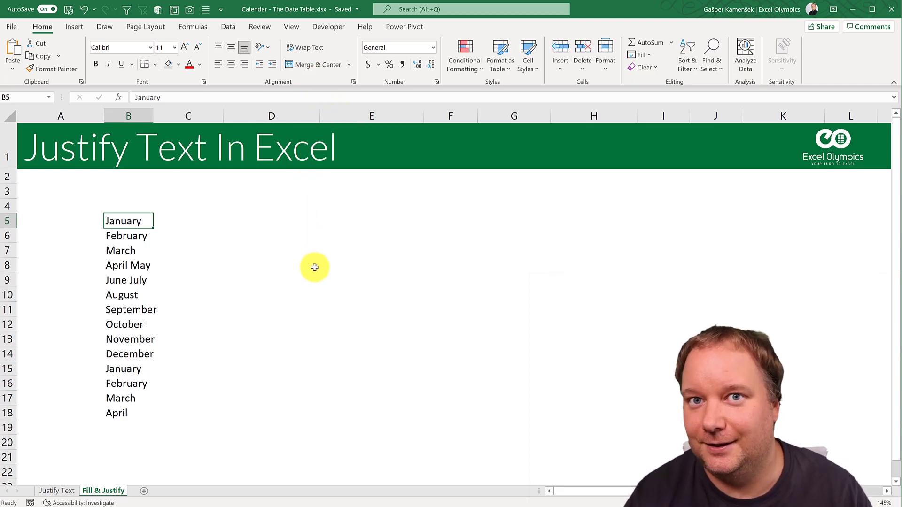
{"action": "left_click", "coordinate": [64, 491]}
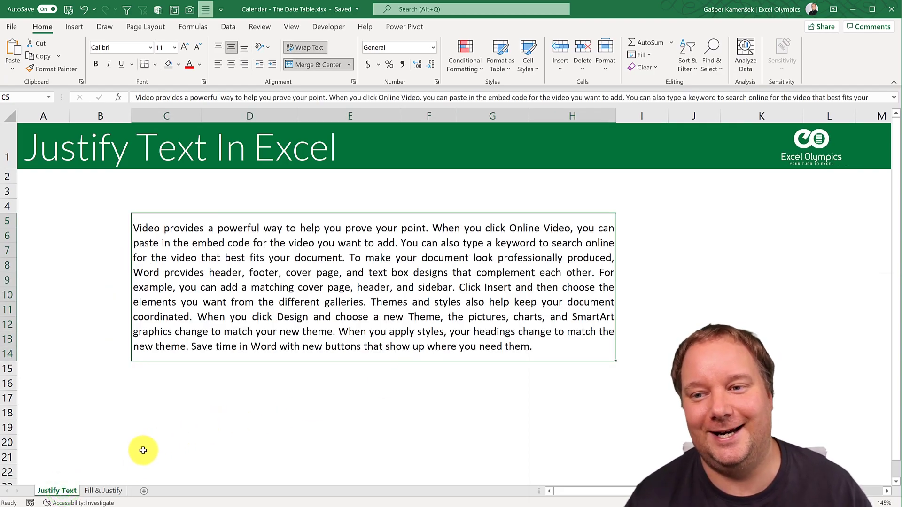
{"action": "left_click", "coordinate": [101, 491]}
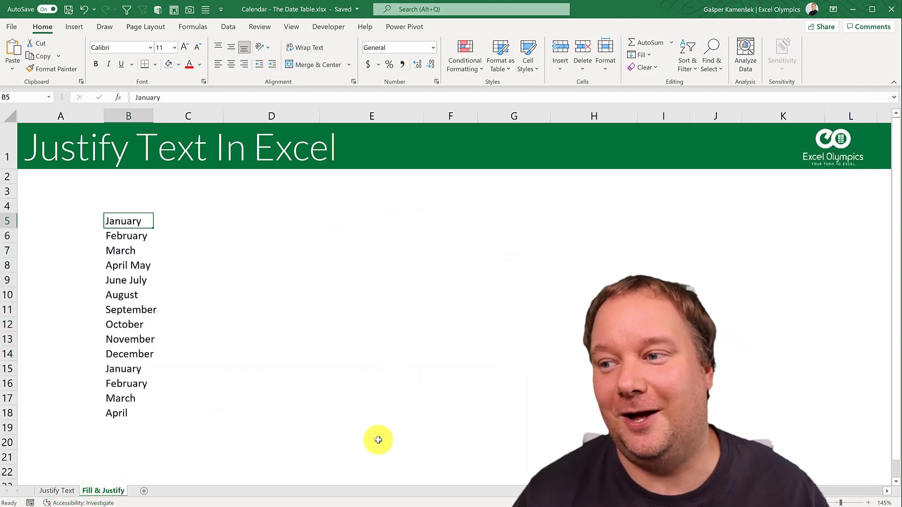